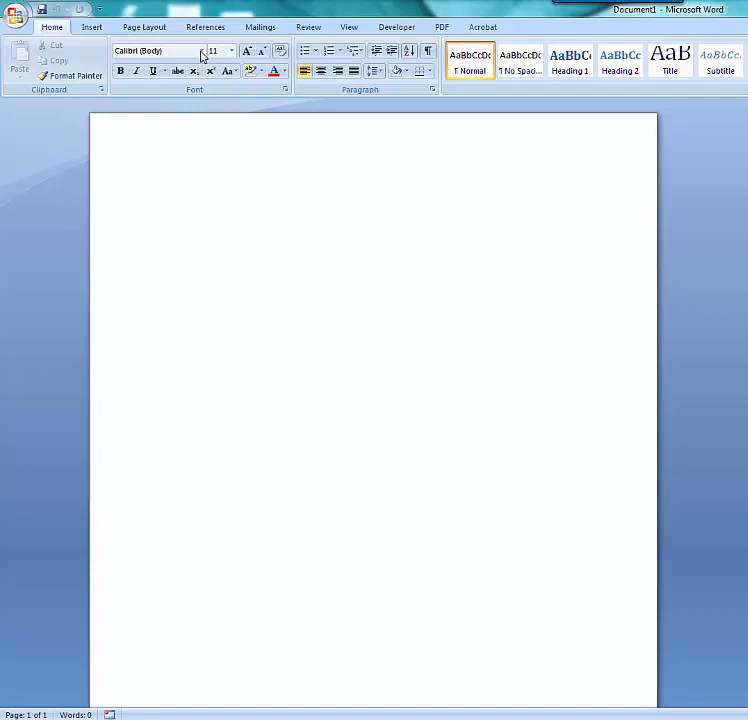
Set the document font to Times New Roman at size 12.
click(201, 56)
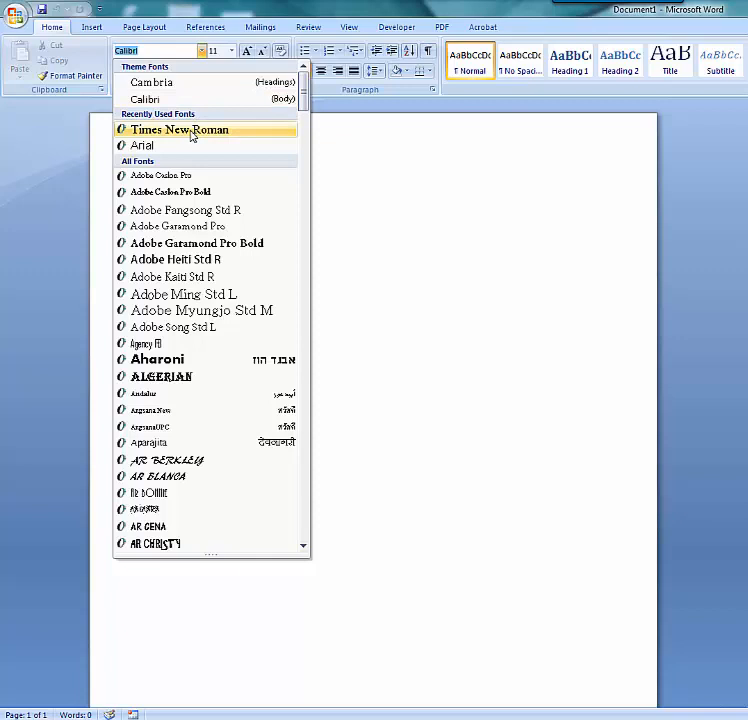
click(192, 133)
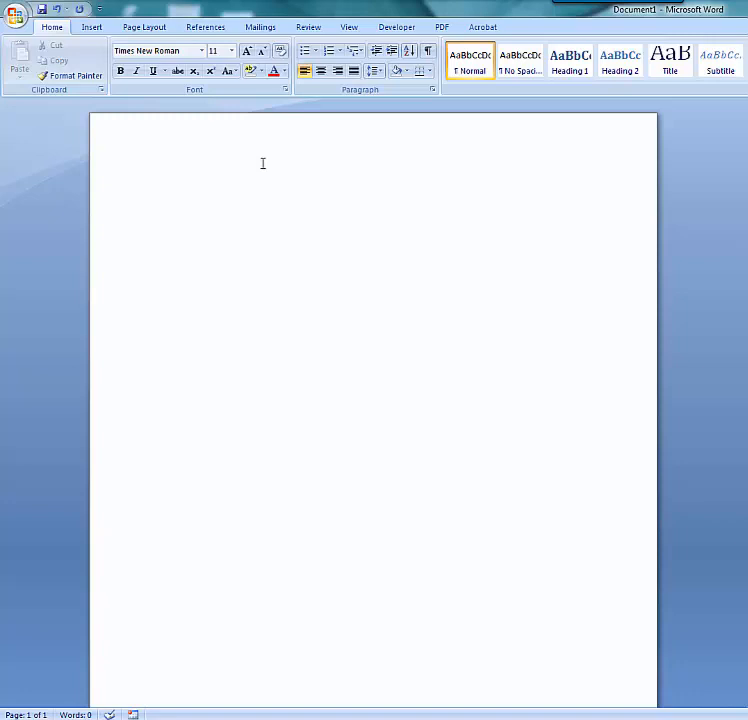
click(231, 56)
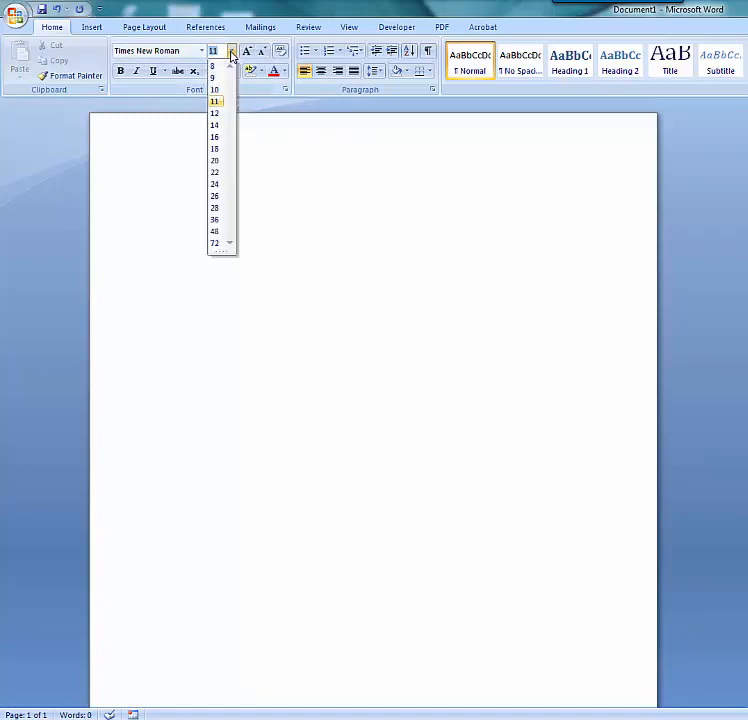
click(214, 114)
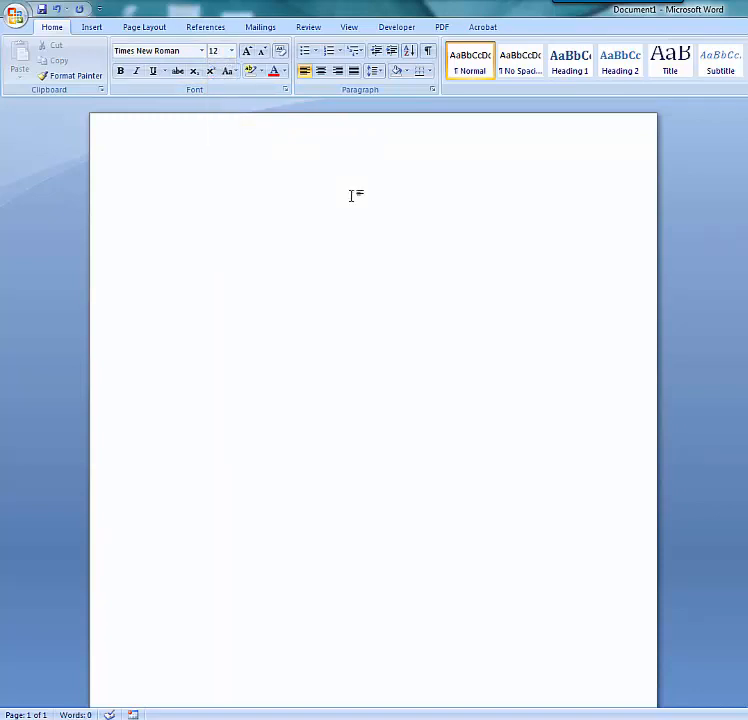
Open the paragraph settings and set the line spacing to Double.
click(433, 93)
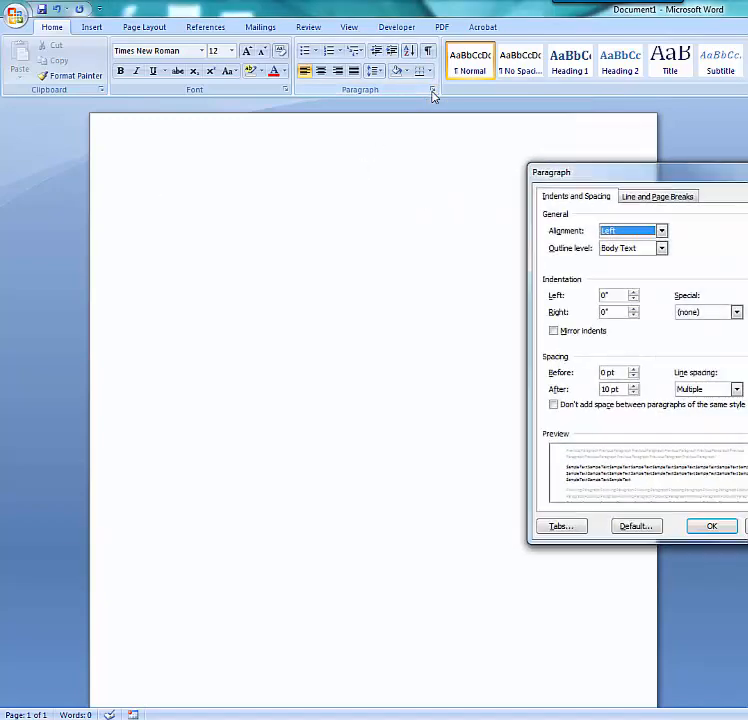
drag(592, 170, 404, 152)
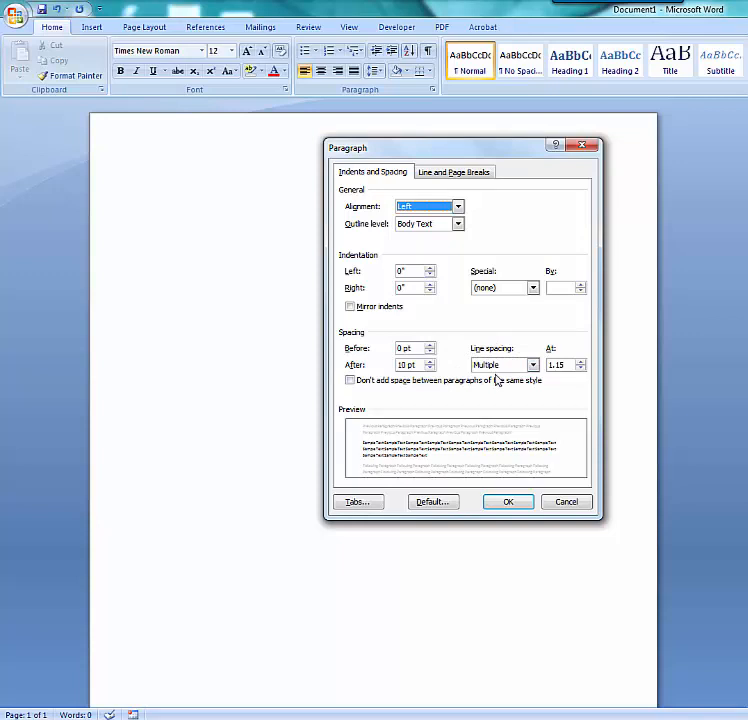
click(533, 366)
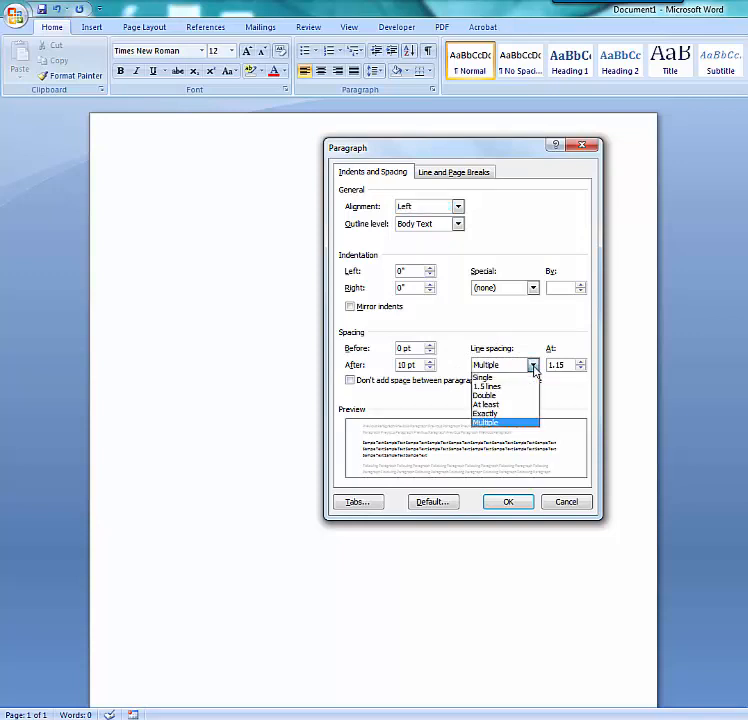
click(516, 399)
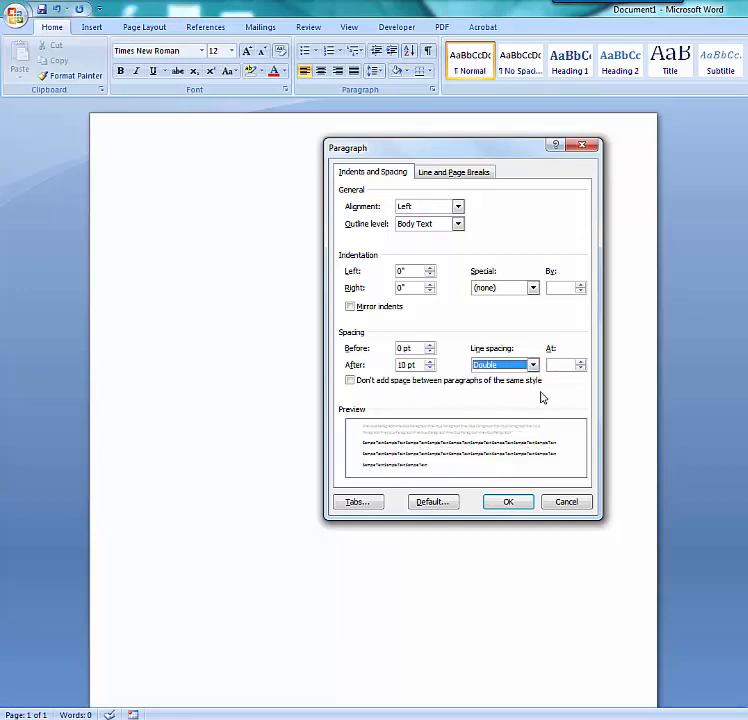
Set spacing after to 0 pt, enable no extra space between same-style paragraphs, and apply the settings.
click(430, 369)
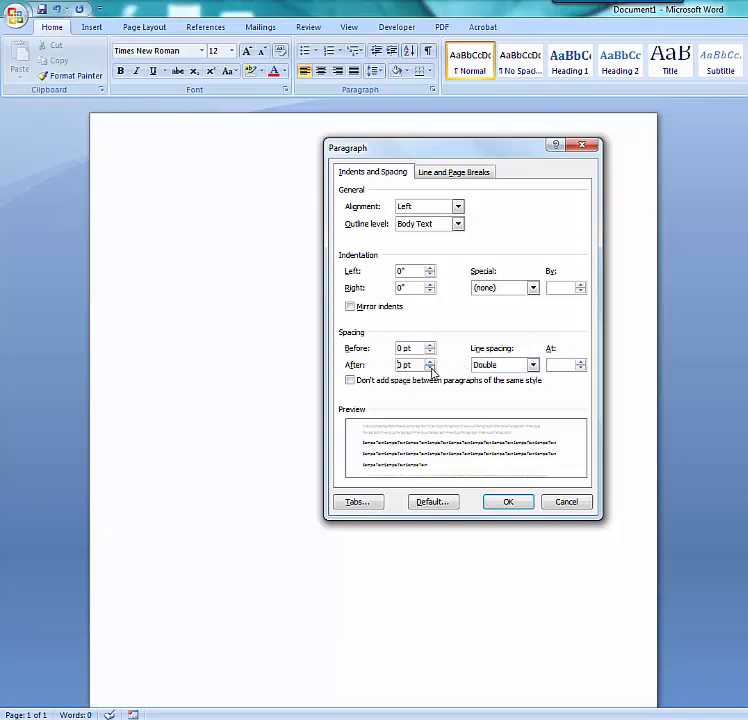
click(430, 369)
click(350, 381)
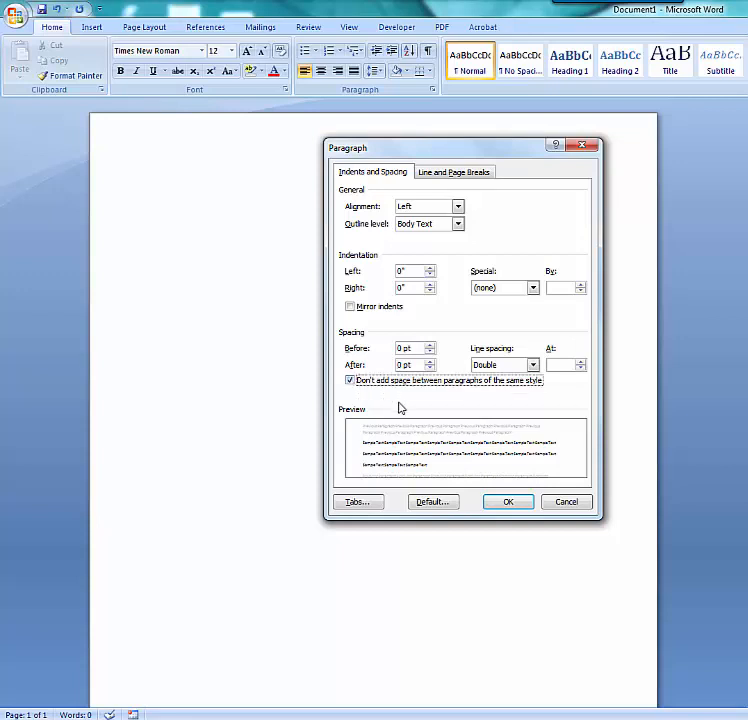
click(507, 502)
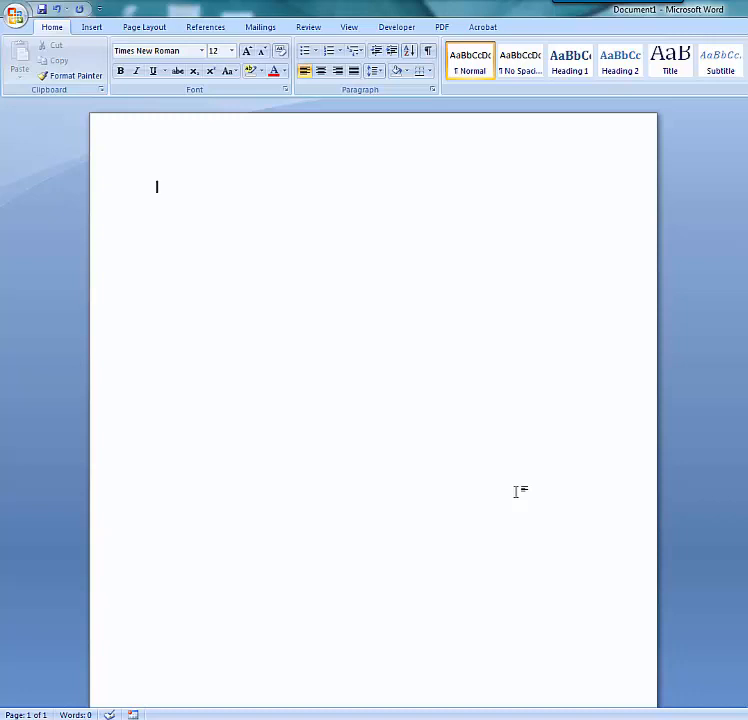
Enter the header lines 'First and Last Name' and 'Instructor's Name' on separate lines.
text(First and )
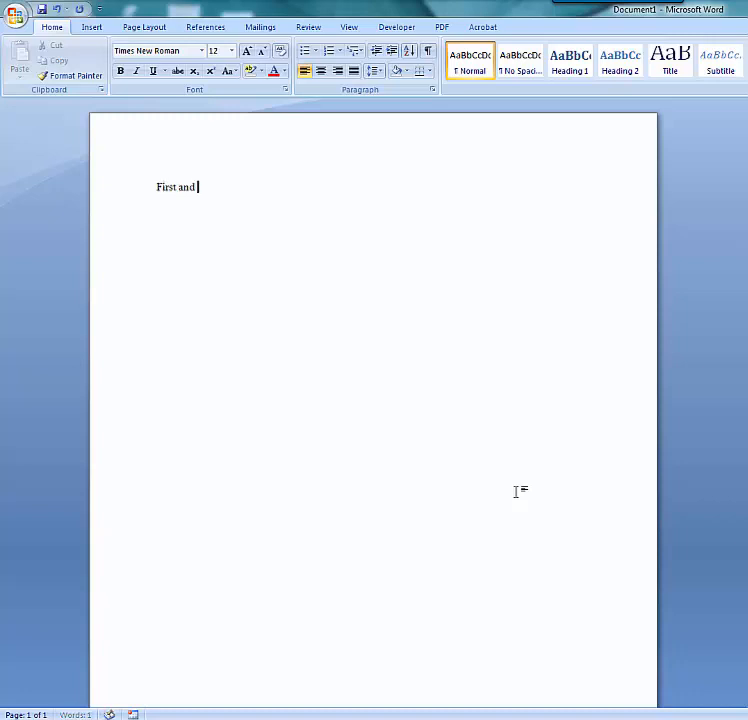
text(Last Name)
key(Return)
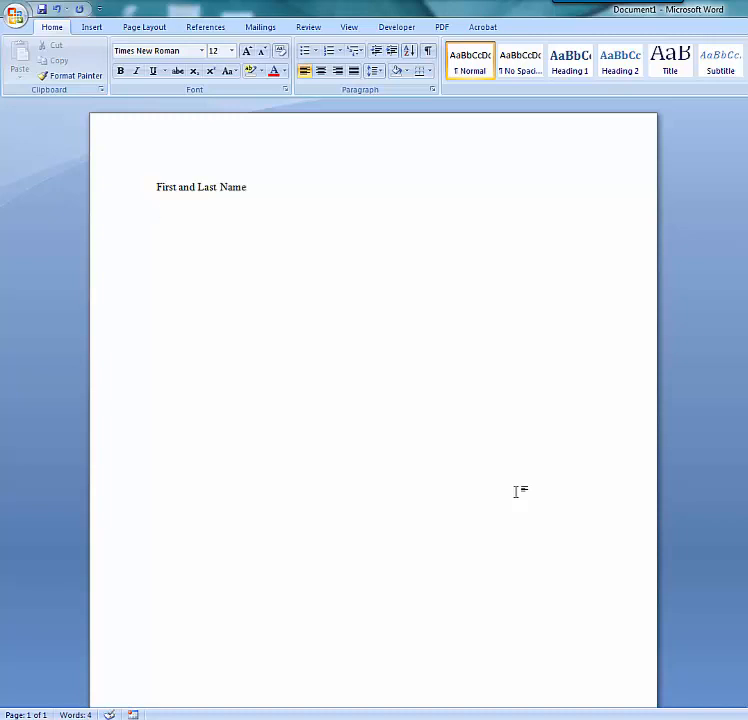
text(Instructor's Name)
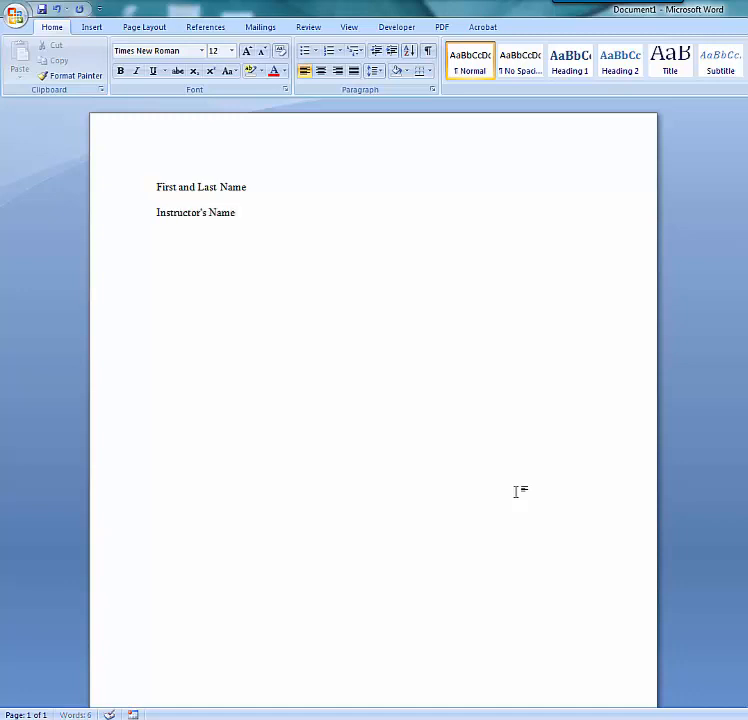
key(Return)
Add the course line 'IRW 320-163' and the date 'January 19, 2018' as the next header lines.
text(IRW 320-)
text(163)
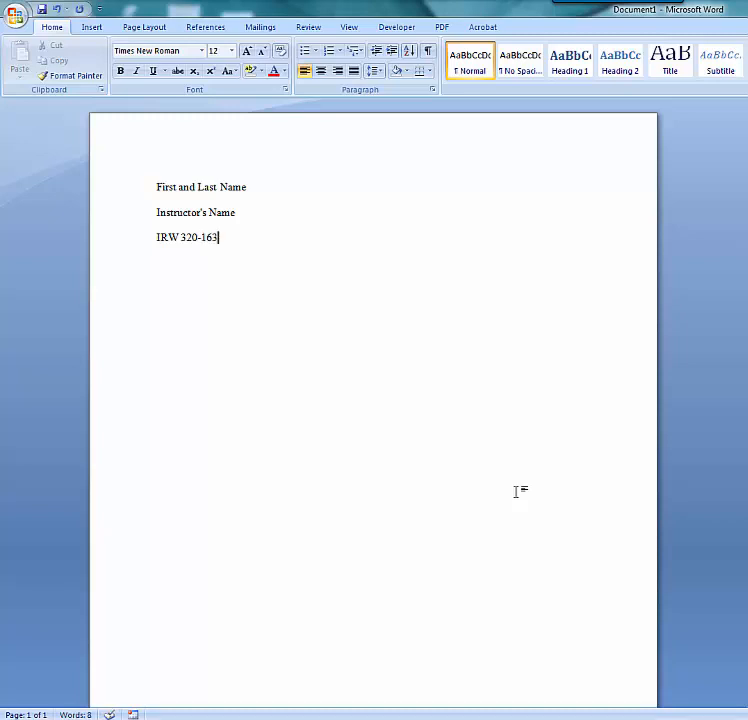
key(Return)
text(January 19)
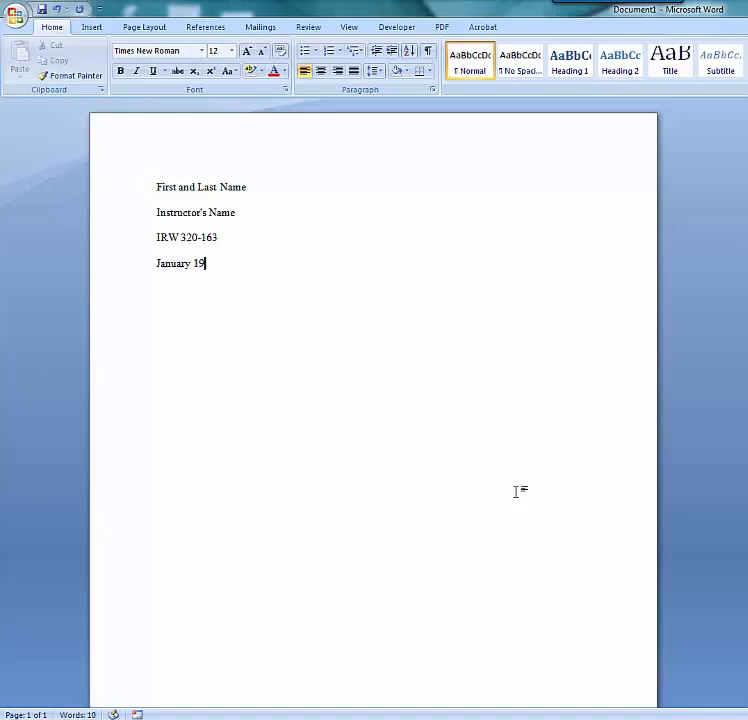
text(, 2018)
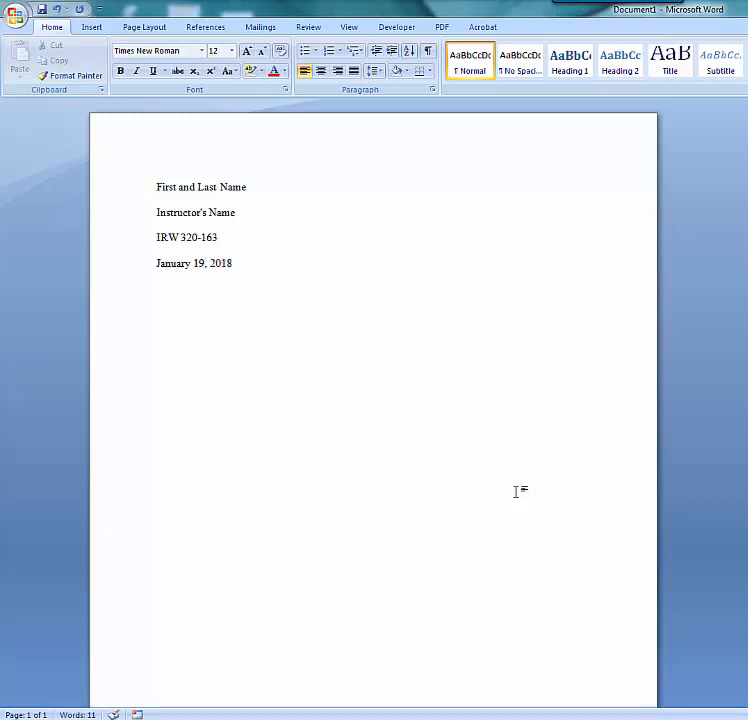
key(Return)
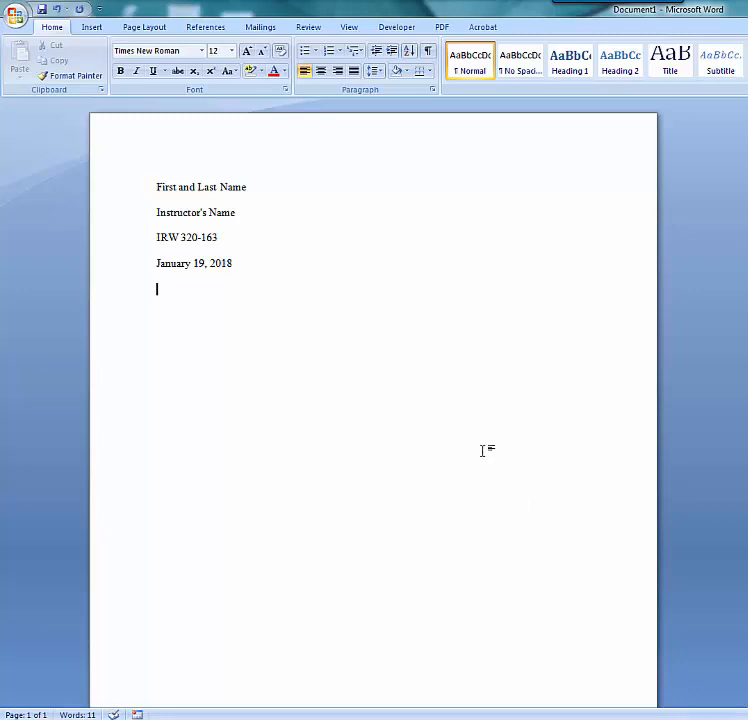
Center the next line and enter the heading 'Title'.
click(319, 72)
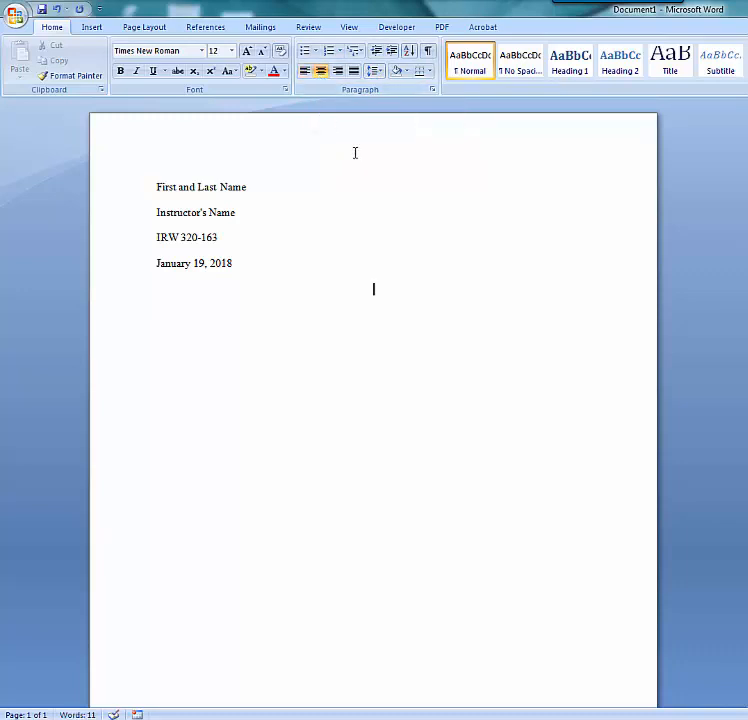
text(Title)
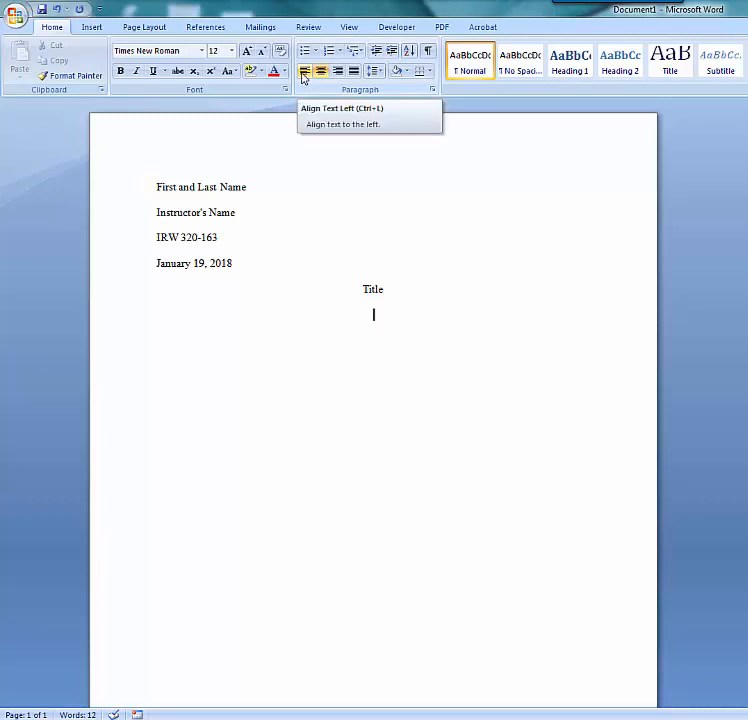
Left-align the following line and start an indented paragraph with 'Always start a new paragraph by'.
click(304, 72)
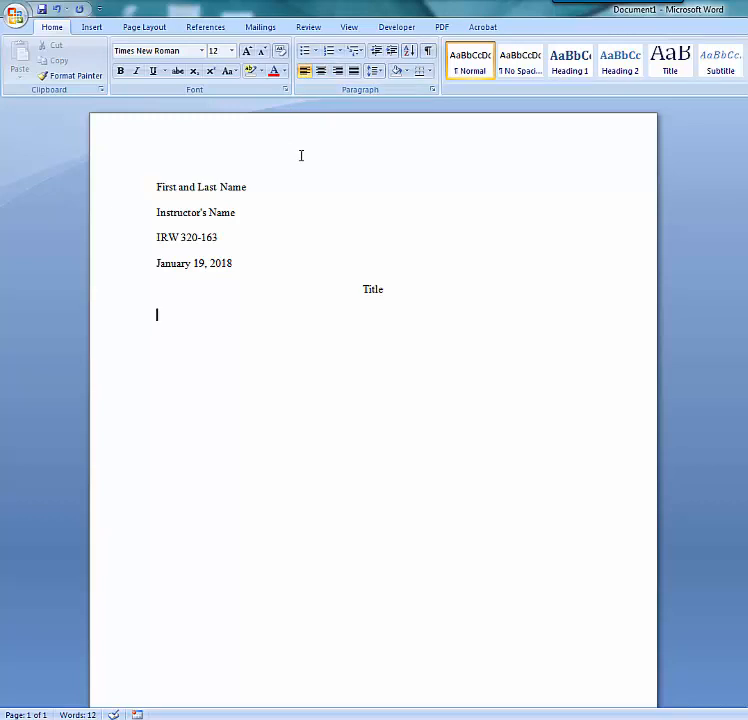
key(Tab)
text(Always stary)
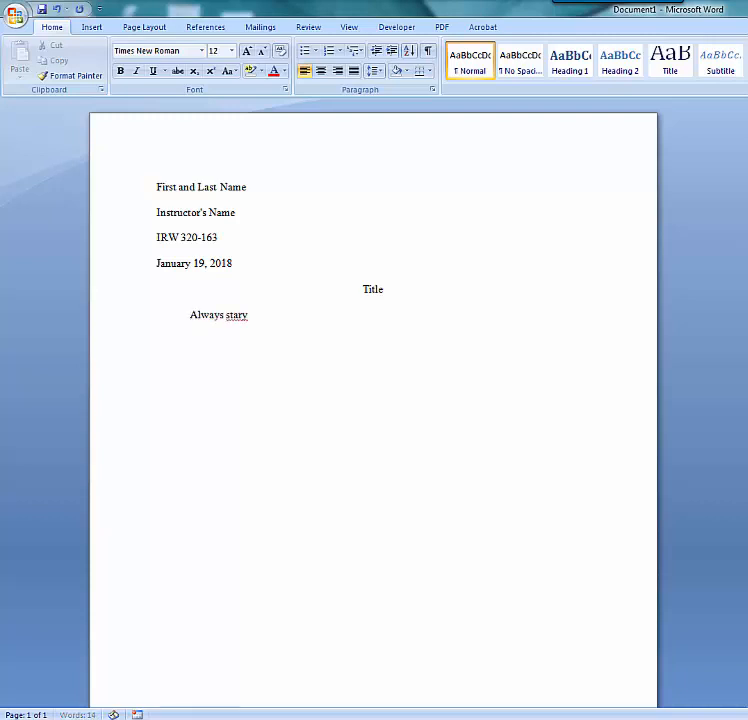
key(BackSpace)
text(t a new paragra)
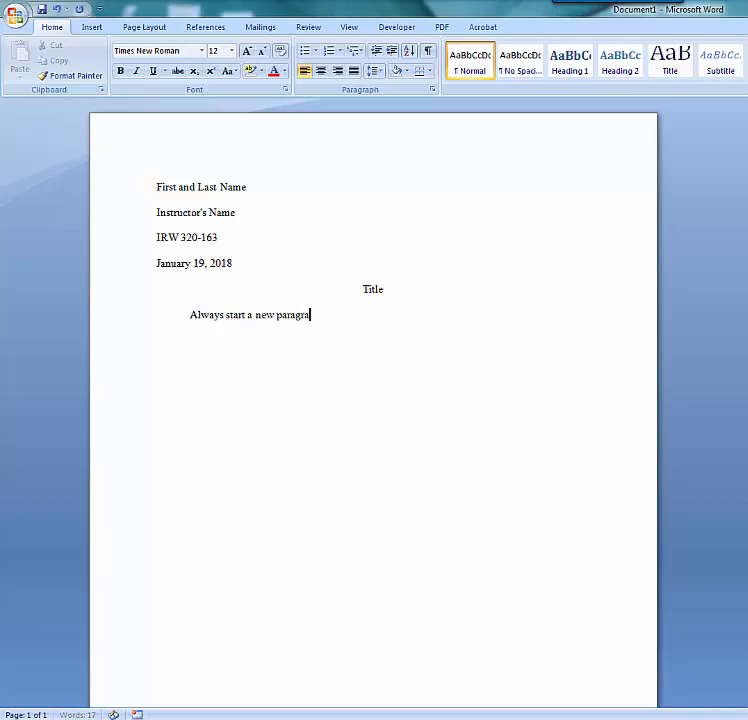
text(phy by)
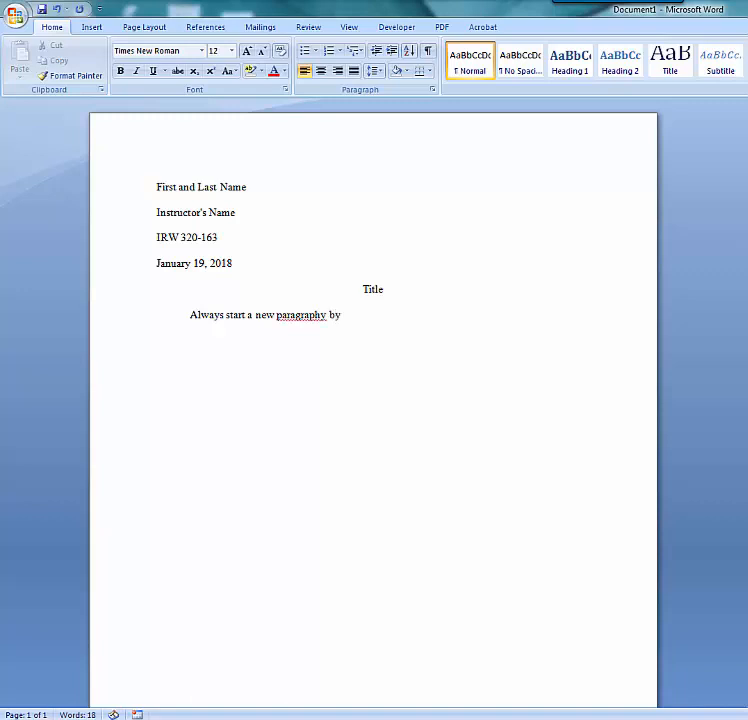
Correct the ending to 'by indenting...' and add filler text to the first paragraph.
key(BackSpace)
key(BackSpace)
key(BackSpace)
key(BackSpace)
text(by indenting)
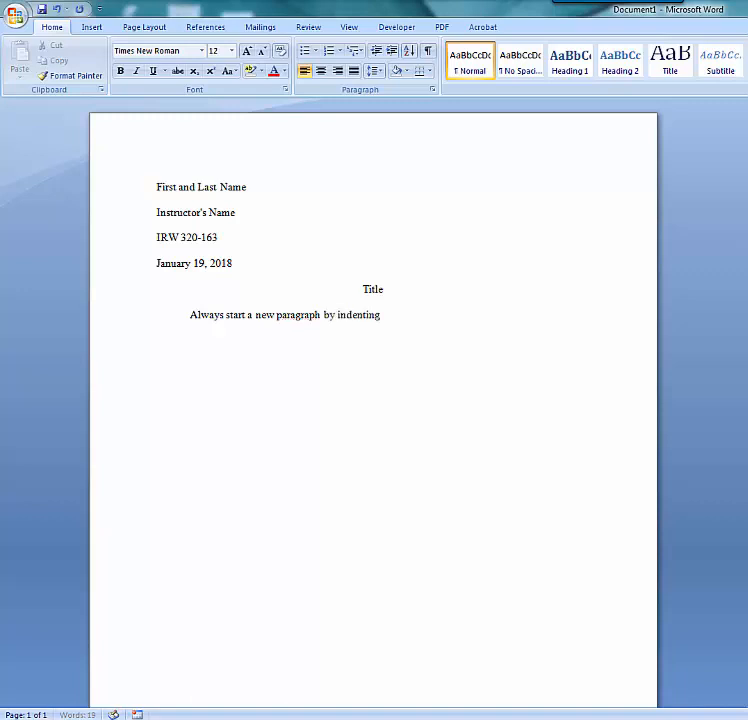
text(...vkdlfsldkfldjk)
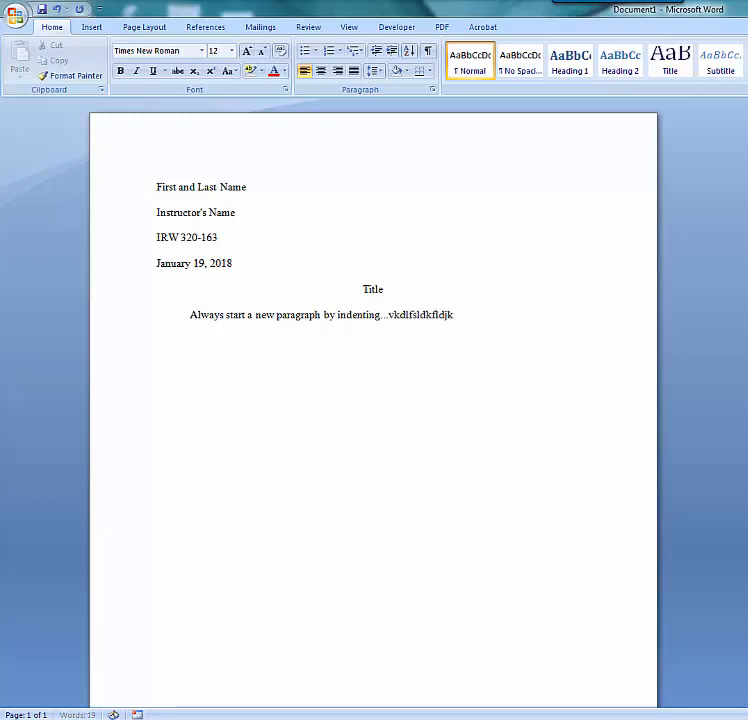
text(lskdjflskdjrpeoipsfjs;jf;s)
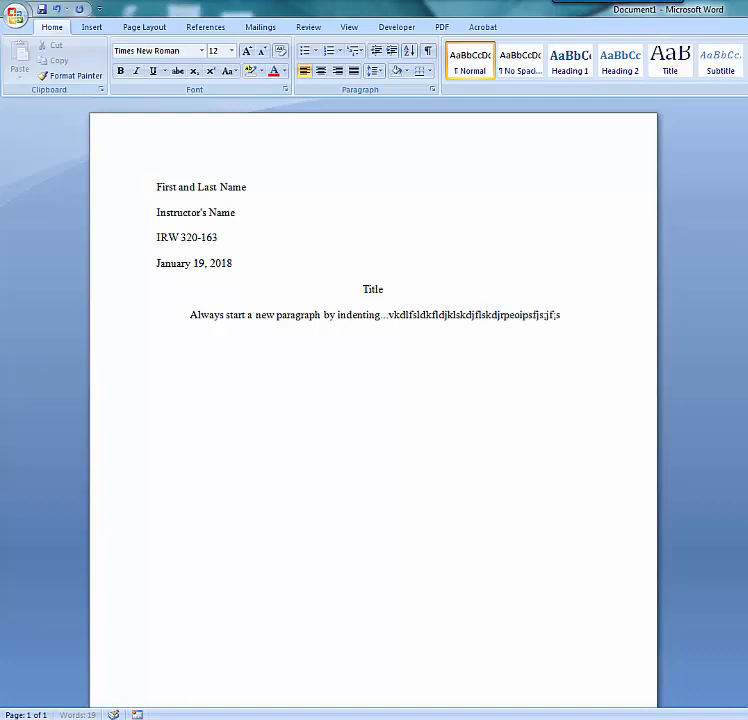
text(ldjreopwoe)
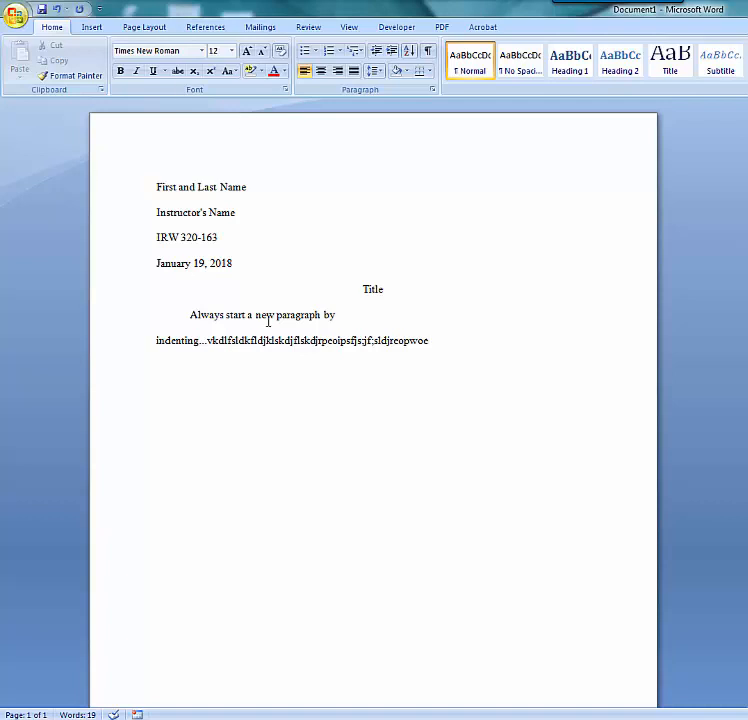
Begin a second indented paragraph after the filler text reading 'Start a new paragraph....'.
click(378, 342)
key(Return)
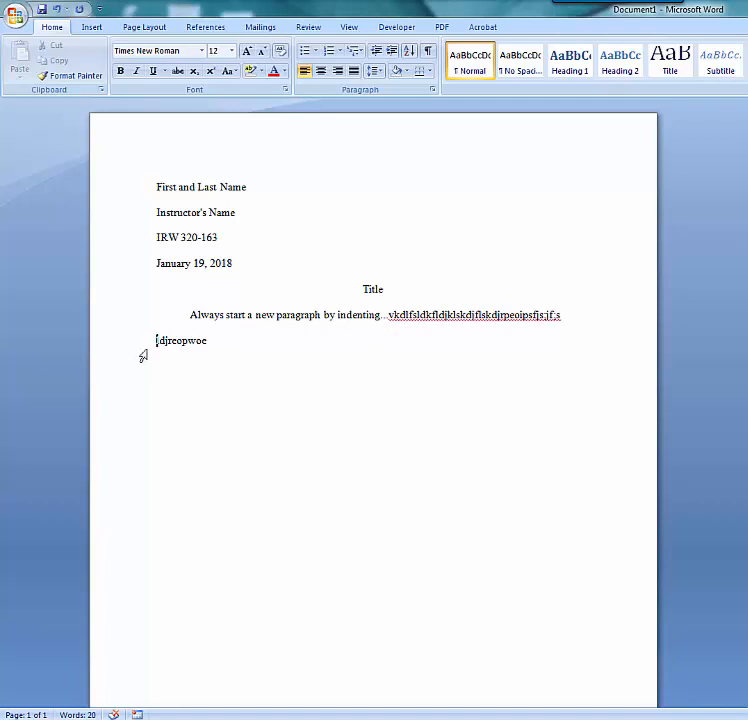
click(206, 339)
click(238, 339)
key(Return)
key(Tab)
text(Start a new)
text(para)
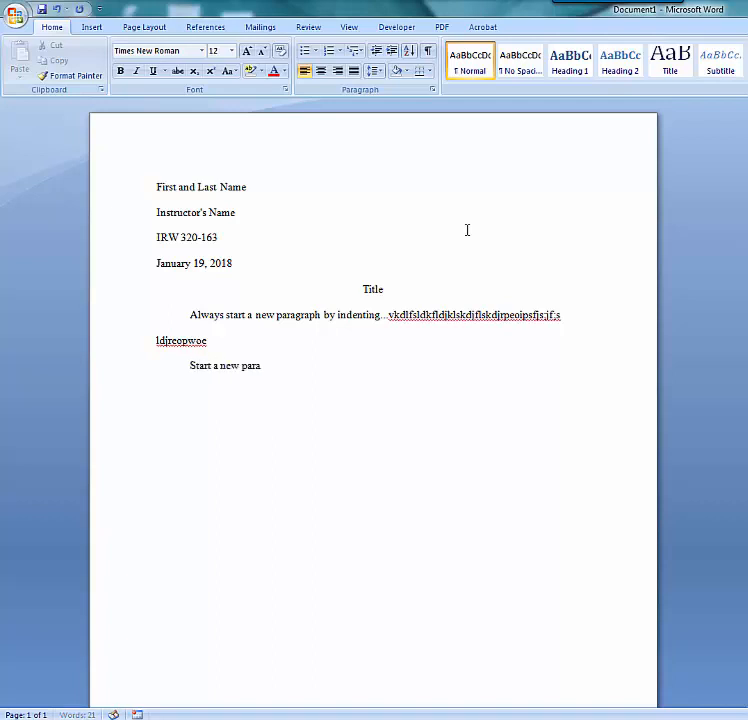
text(graph....)
Open Save As and create a new folder named IRW inside the Documents library.
click(12, 17)
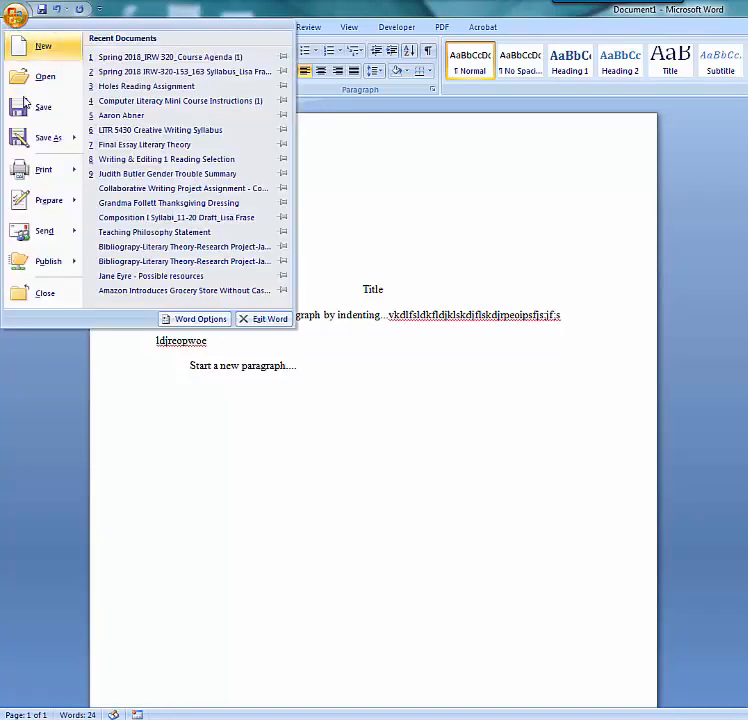
click(46, 143)
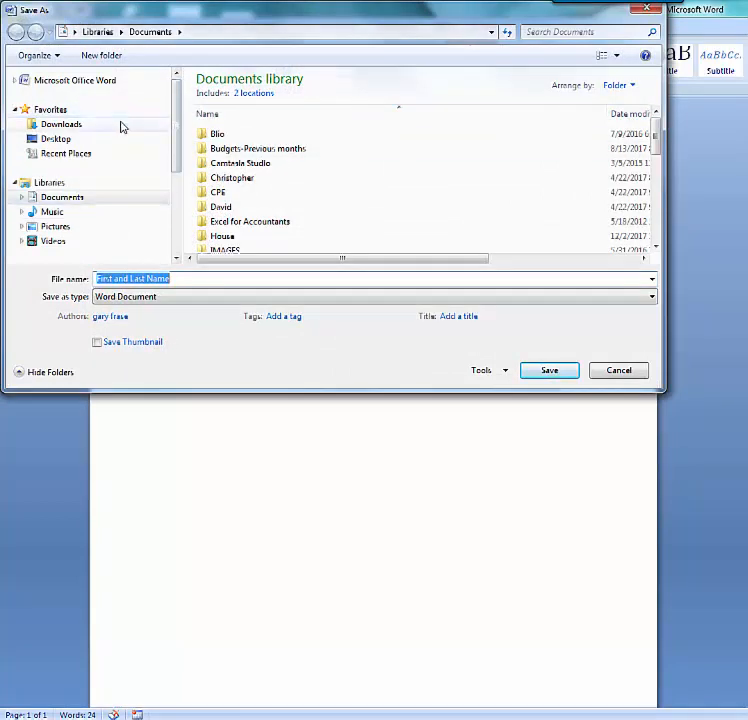
drag(174, 100, 272, 122)
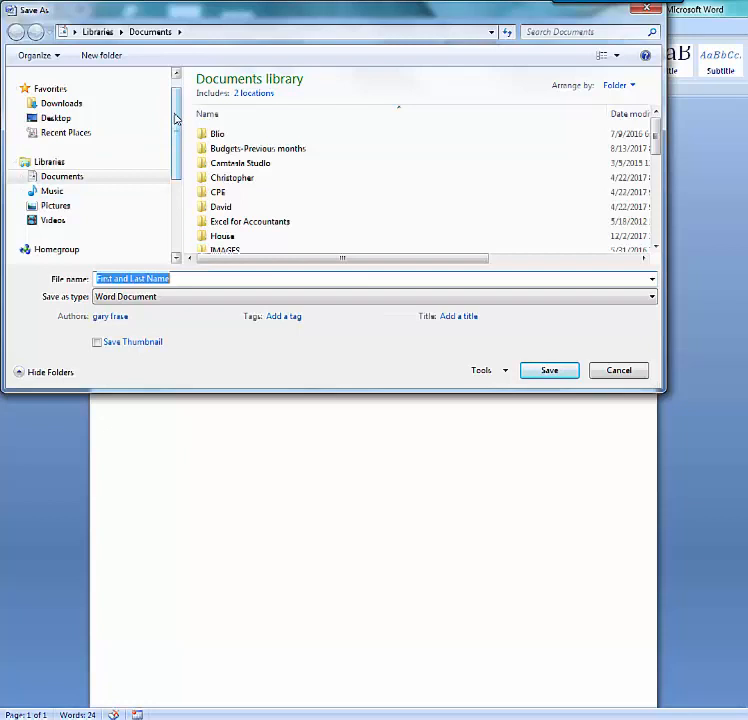
drag(176, 118, 172, 197)
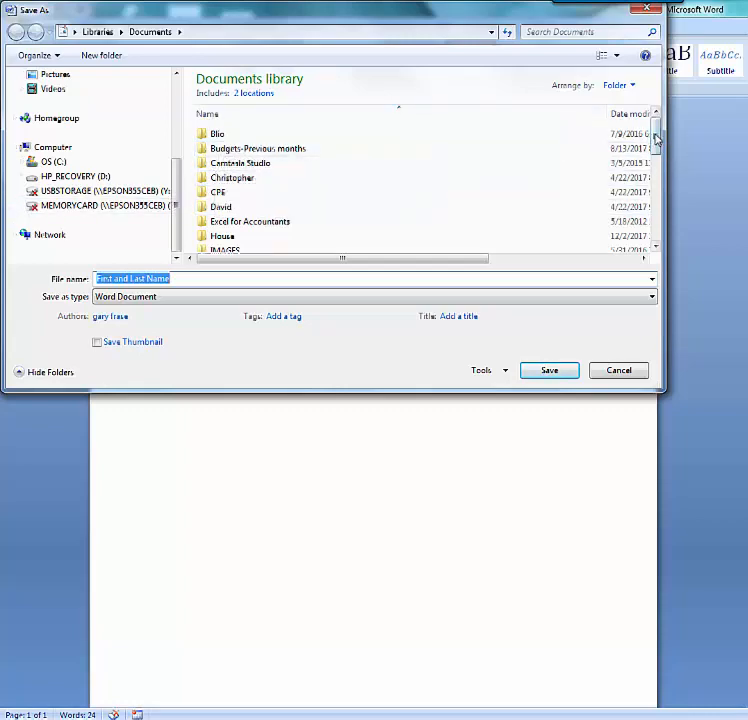
mouse_move(656, 134)
mouse_down()
mouse_move(656, 214)
mouse_move(656, 140)
mouse_up()
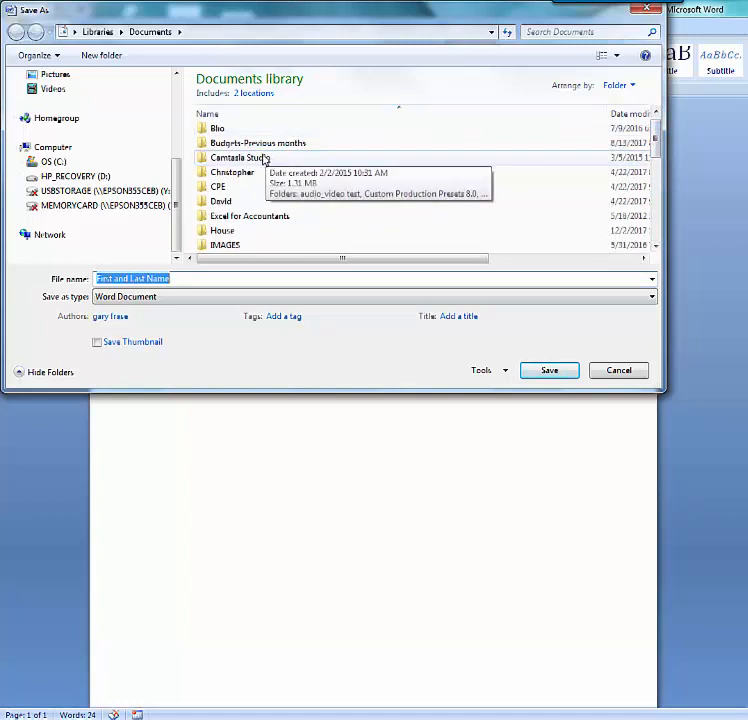
right_click(432, 121)
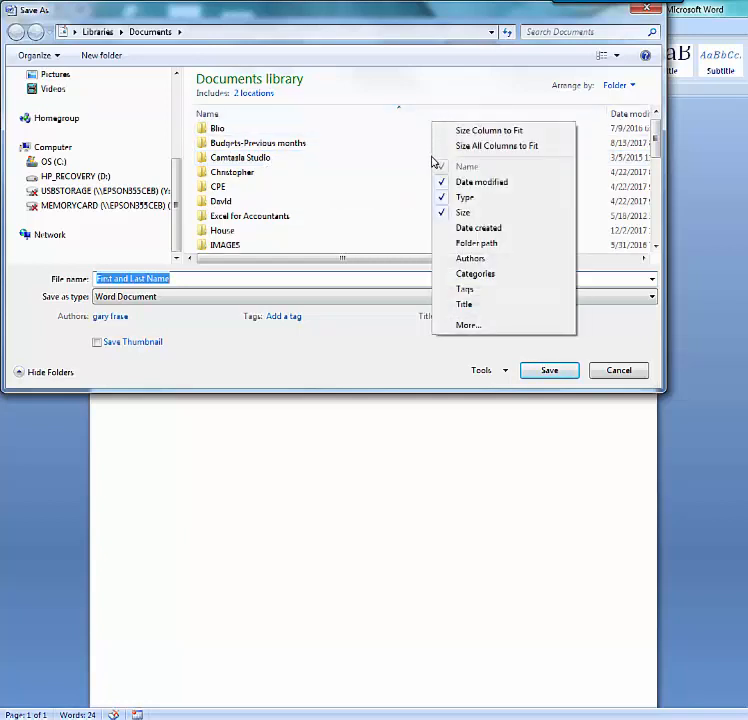
right_click(432, 161)
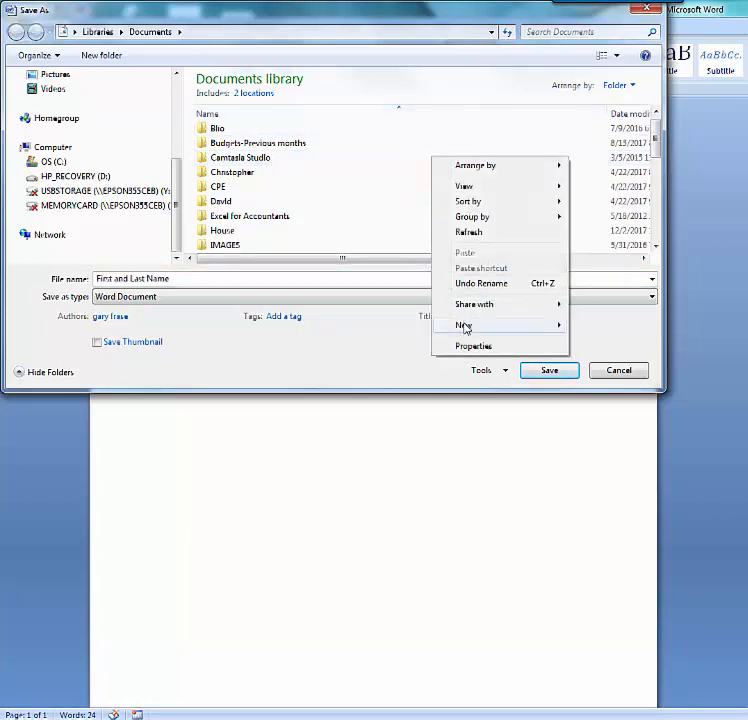
mouse_move(464, 327)
click(591, 329)
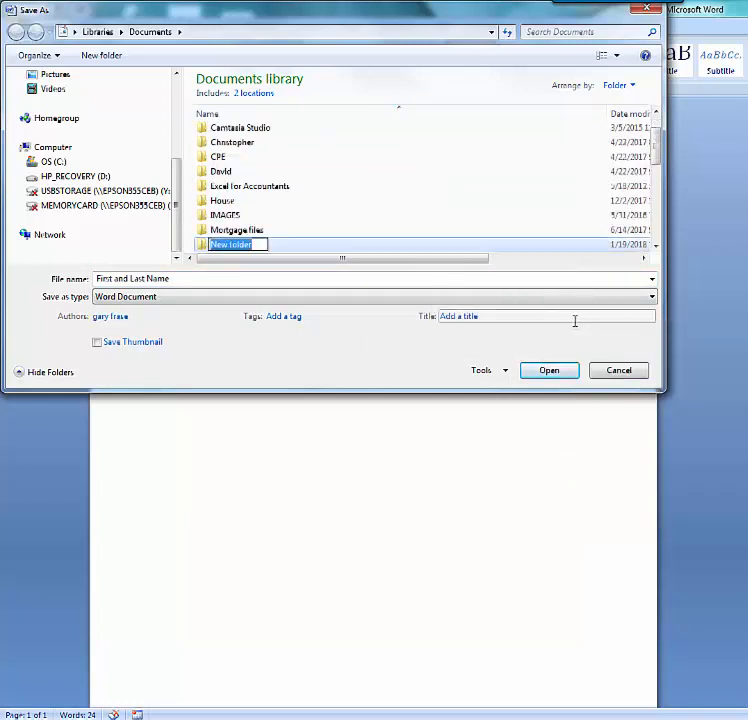
text(IRW)
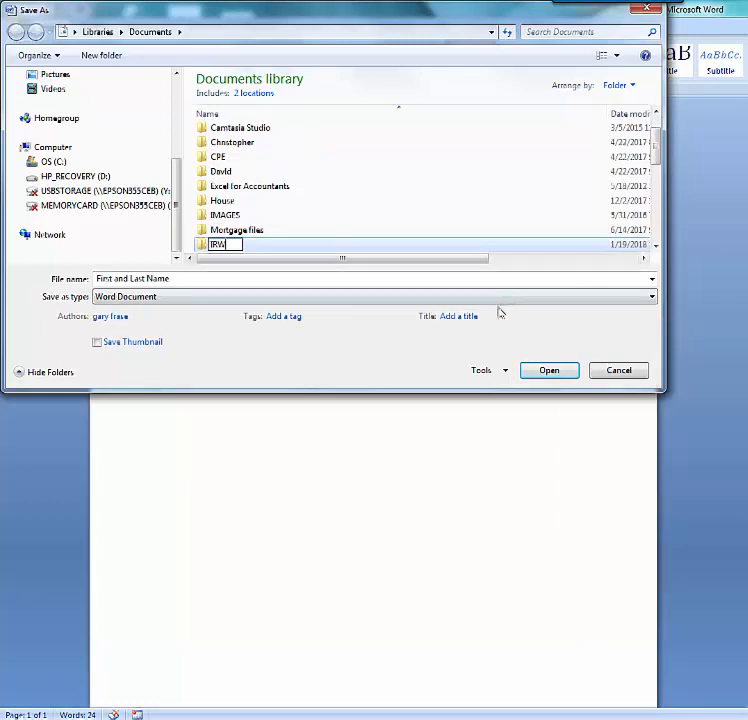
click(363, 345)
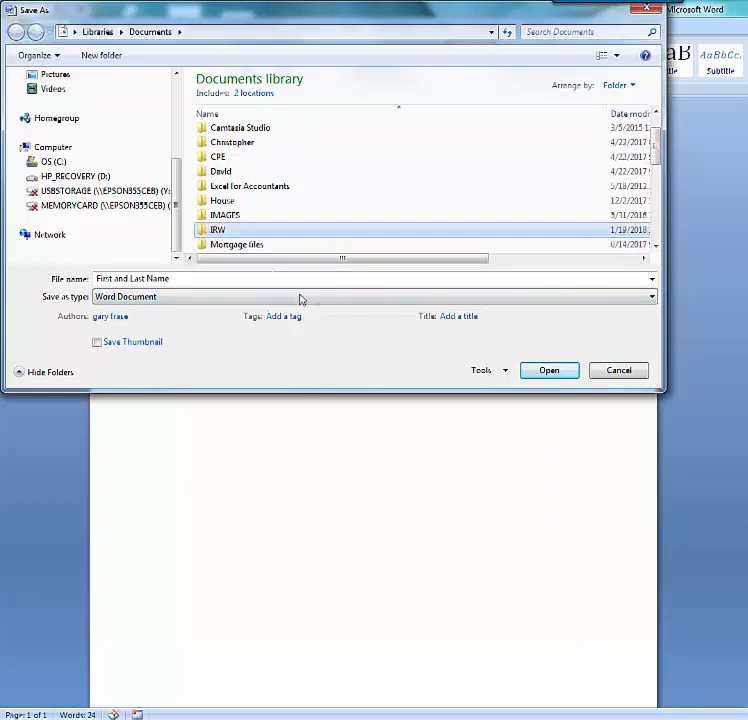
Open the IRW folder and save the document there with the file name 'Name of Assignment'.
double_click(245, 232)
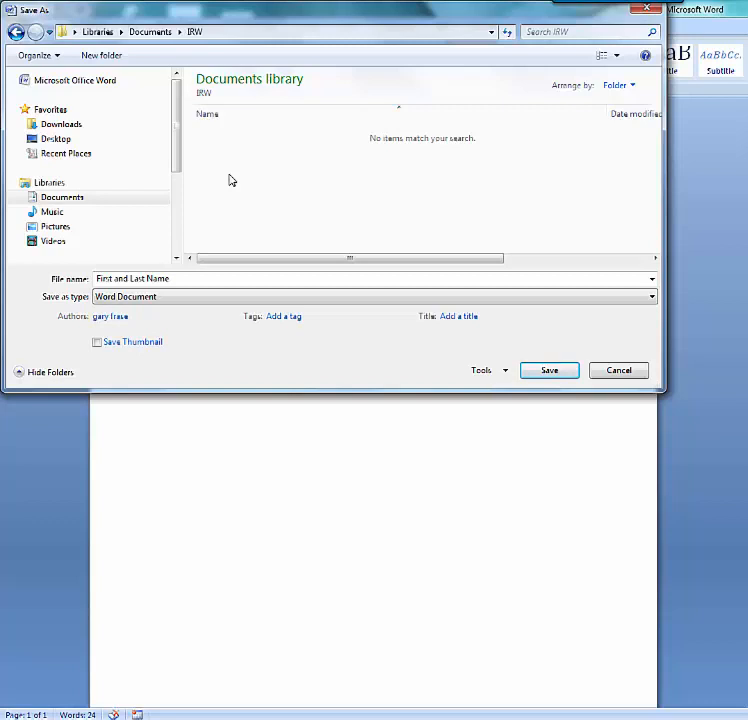
click(173, 279)
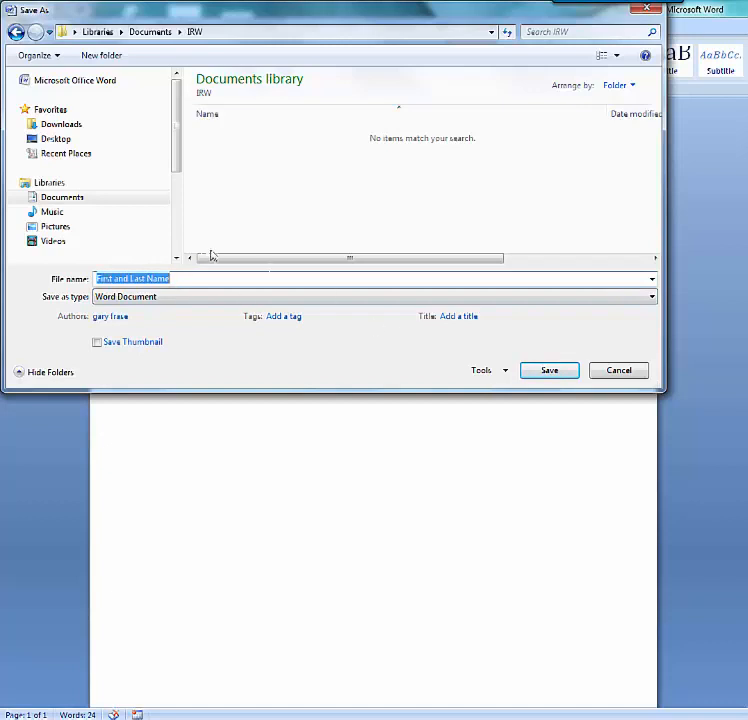
click(191, 281)
key(BackSpace)
key(BackSpace)
key(BackSpace)
key(BackSpace)
key(BackSpace)
key(BackSpace)
key(BackSpace)
key(BackSpace)
key(BackSpace)
key(BackSpace)
key(BackSpace)
key(BackSpace)
key(BackSpace)
key(BackSpace)
key(BackSpace)
key(BackSpace)
key(BackSpace)
key(BackSpace)
key(BackSpace)
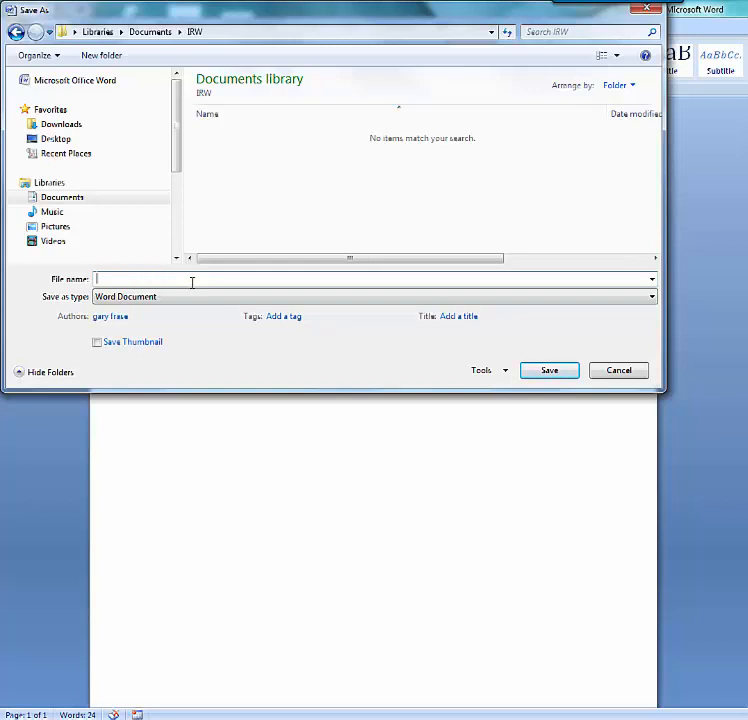
text(Name of Assignment)
click(530, 372)
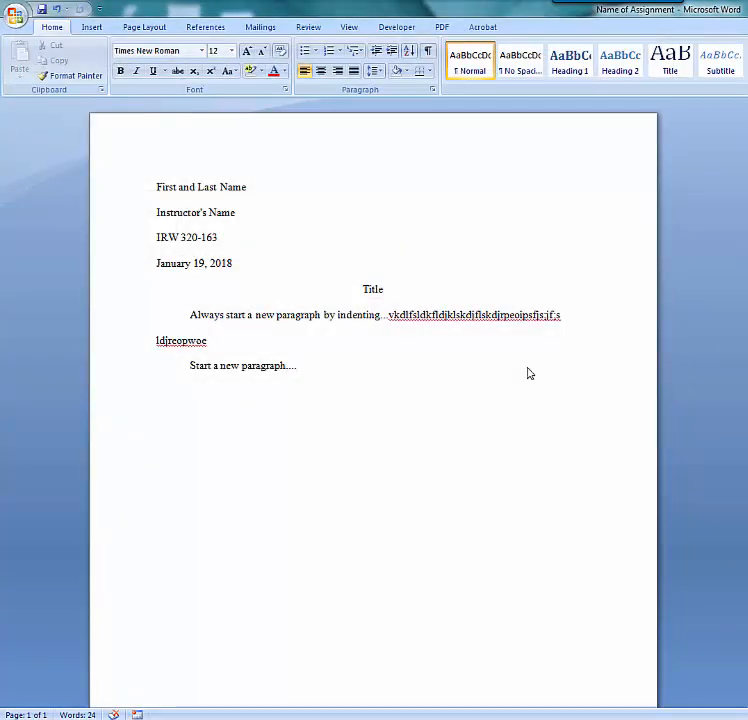